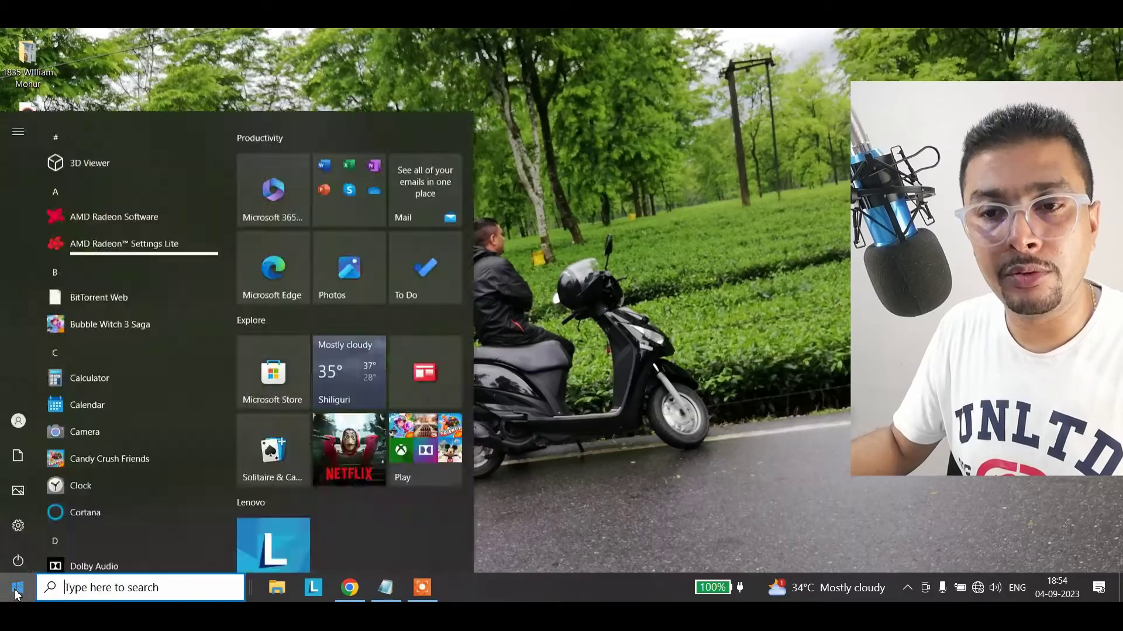
Go to Settings > Network & Internet > Wi-Fi and check that Wi-Fi is on.
left_click(20, 530)
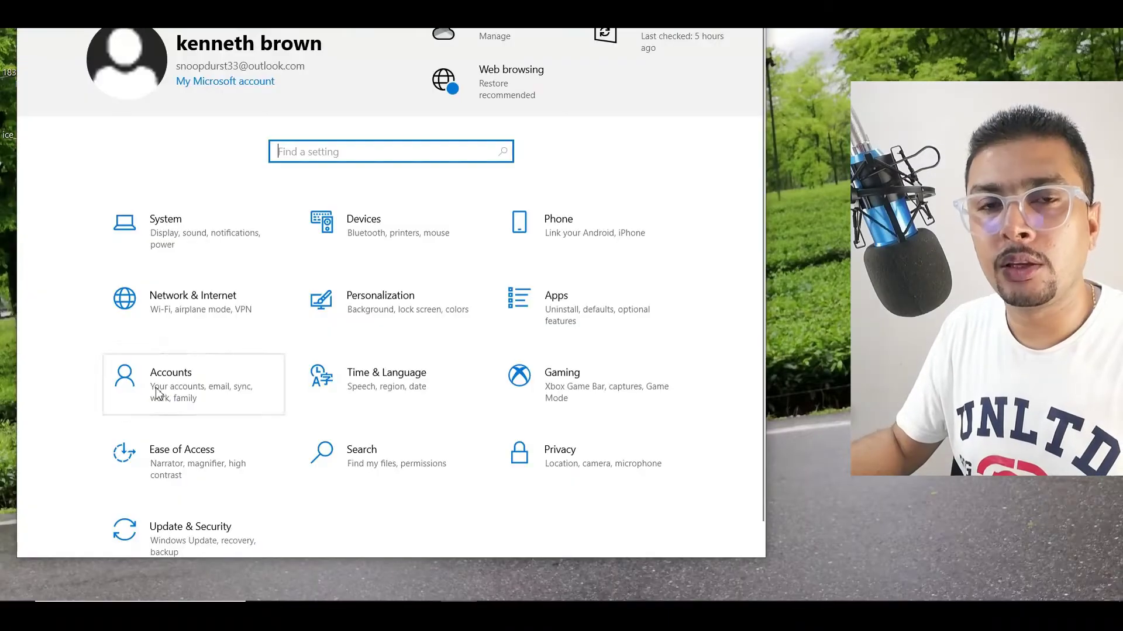
left_click(183, 307)
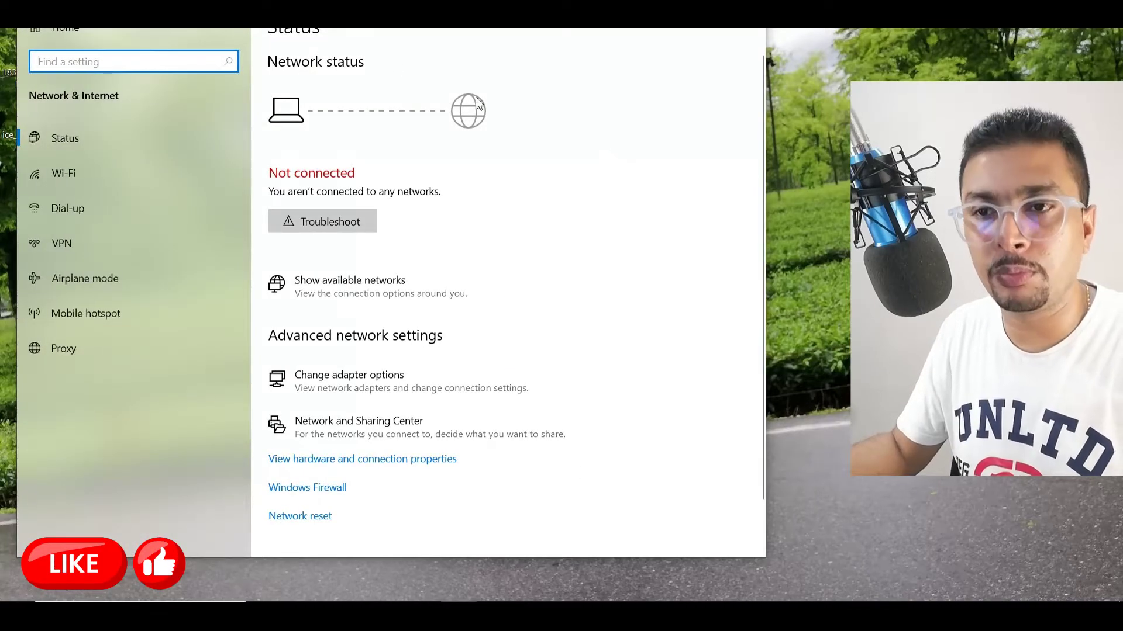
left_click(54, 174)
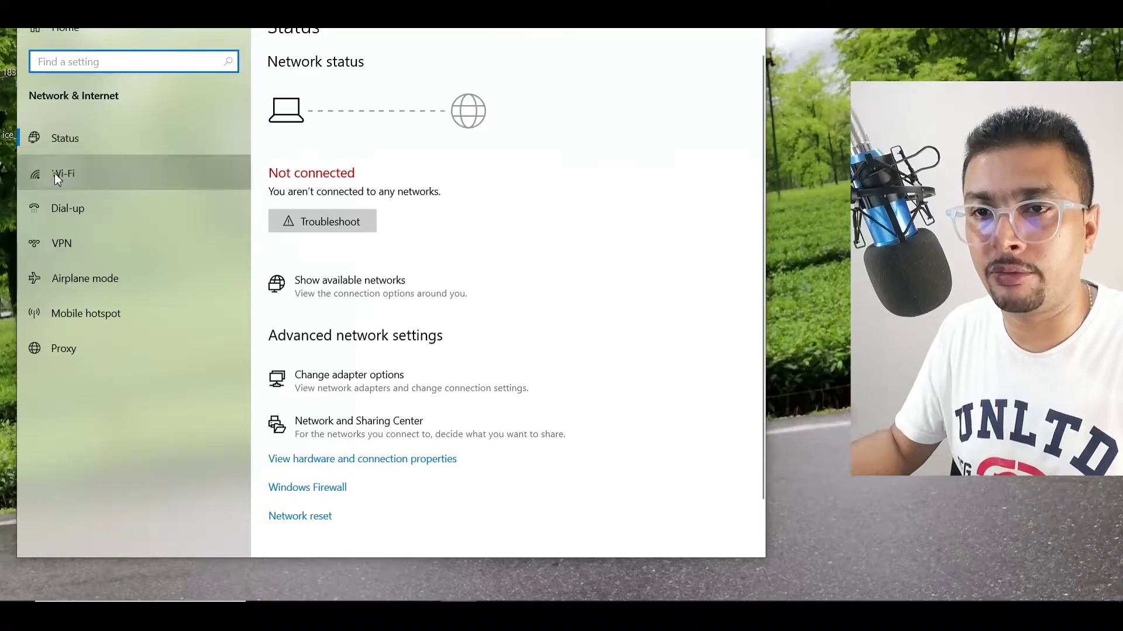
scroll(426, 251, "down", 6)
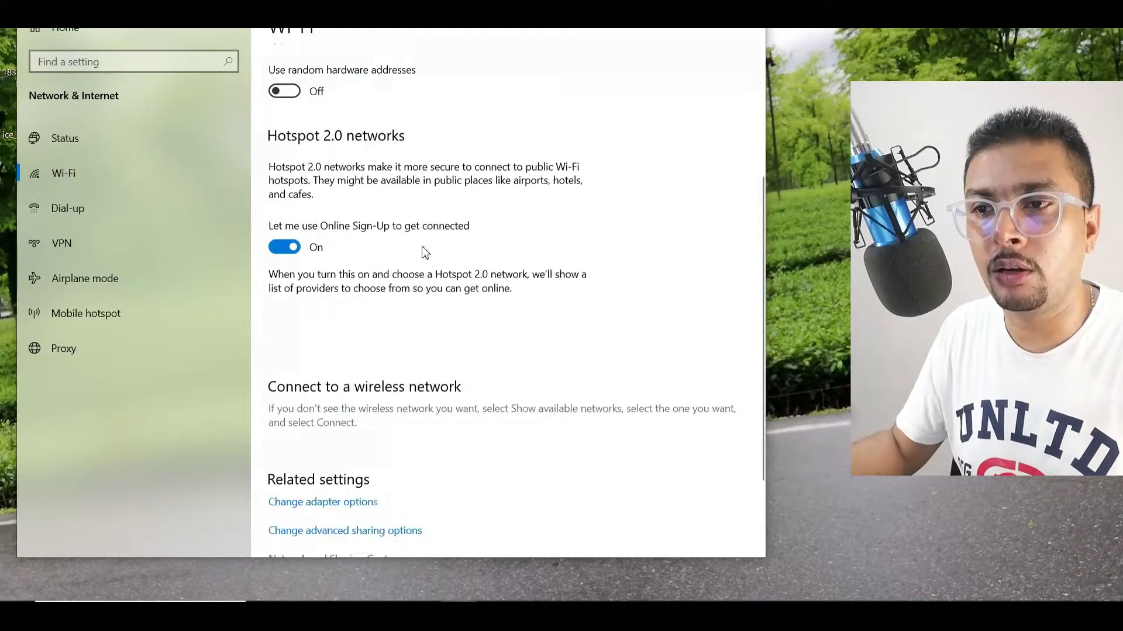
scroll(419, 246, "up", 5)
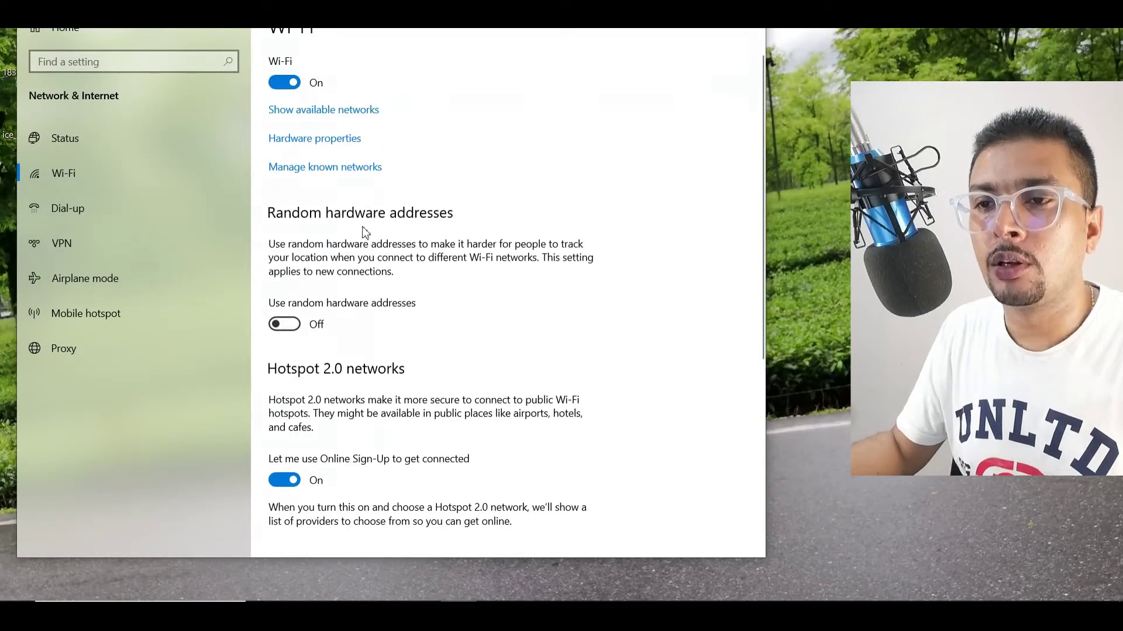
Remove the saved ac/dc network from Manage known networks.
left_click(317, 167)
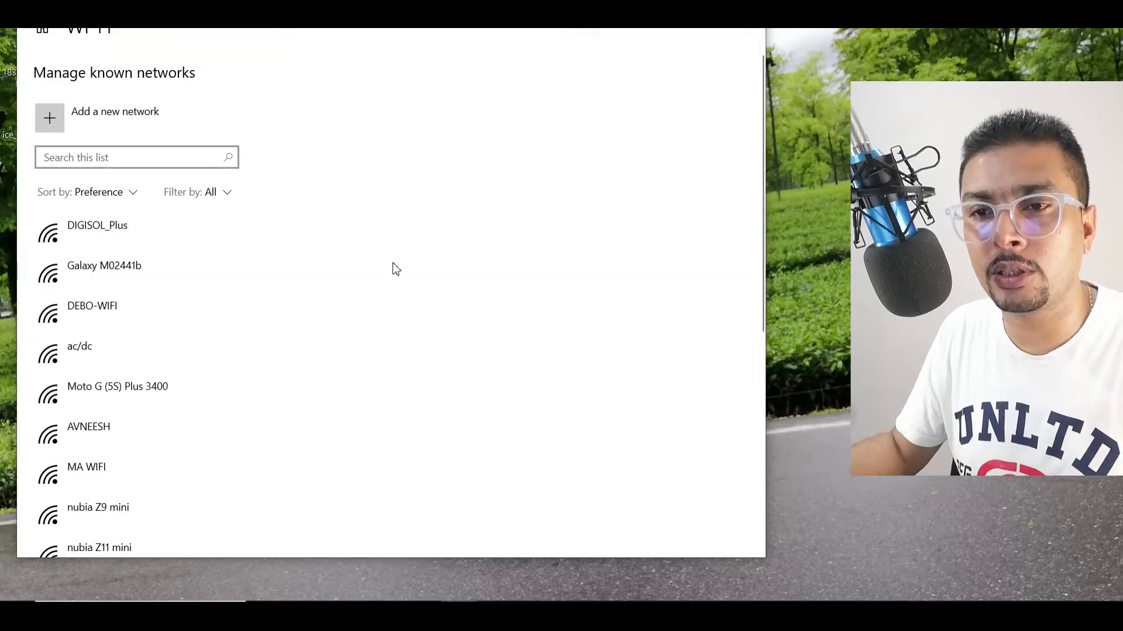
scroll(156, 358, "down", 5)
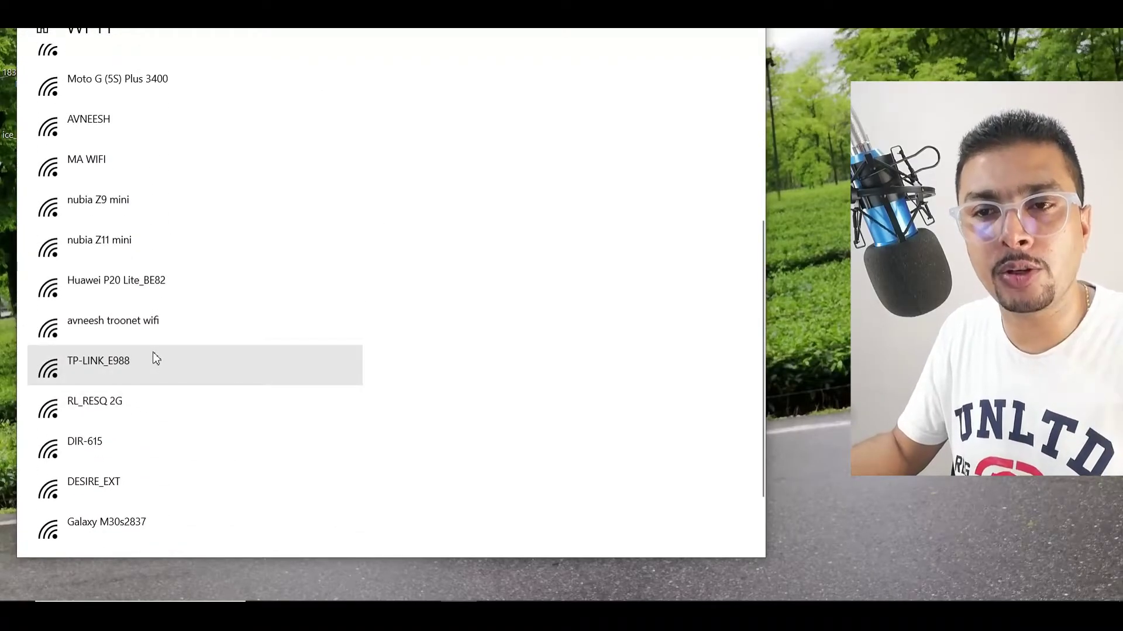
scroll(155, 358, "down", 2)
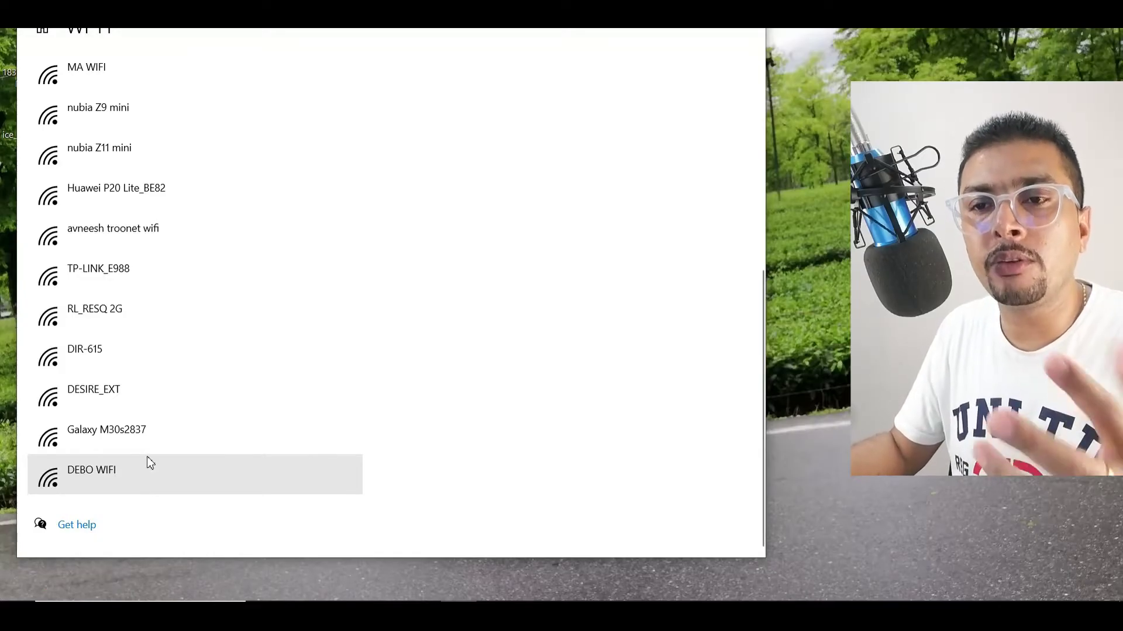
scroll(146, 370, "up", 7)
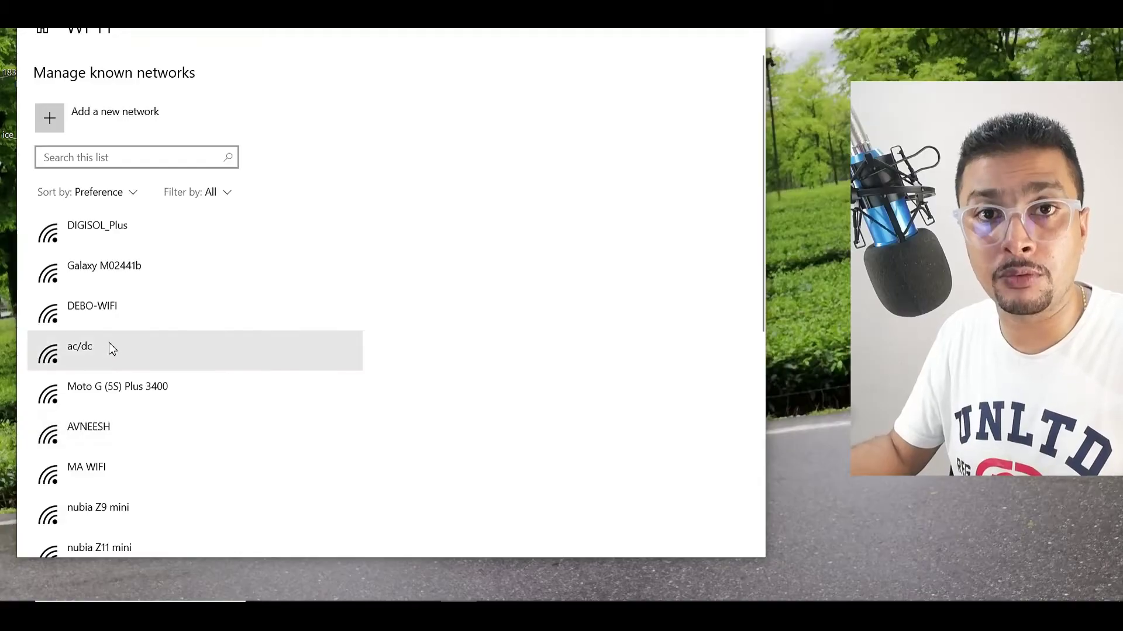
left_click(89, 354)
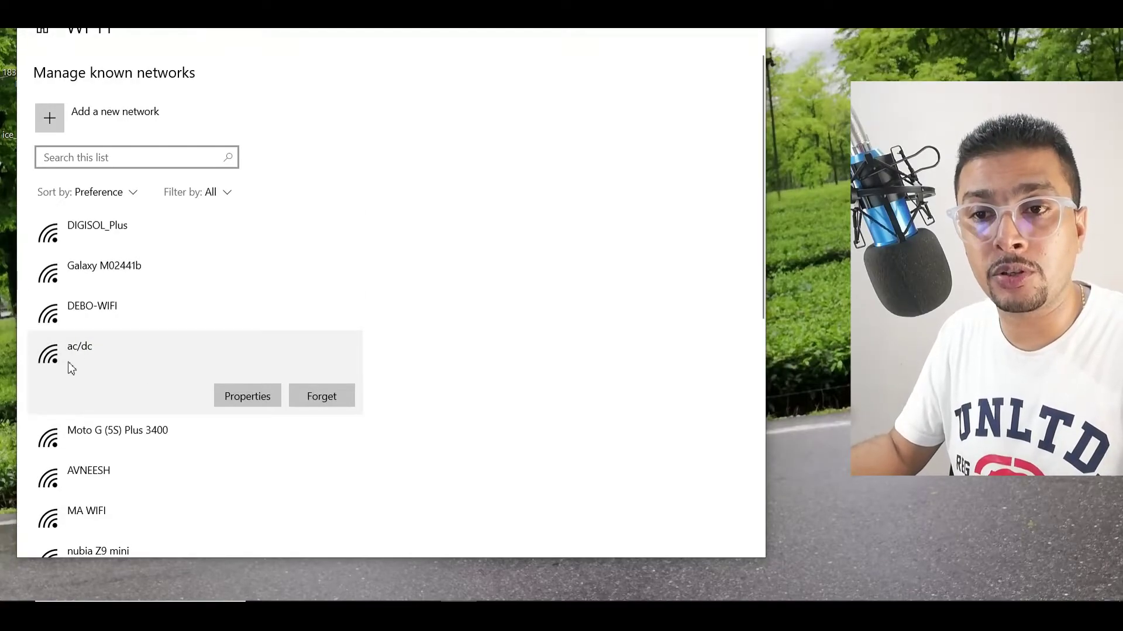
left_click(310, 393)
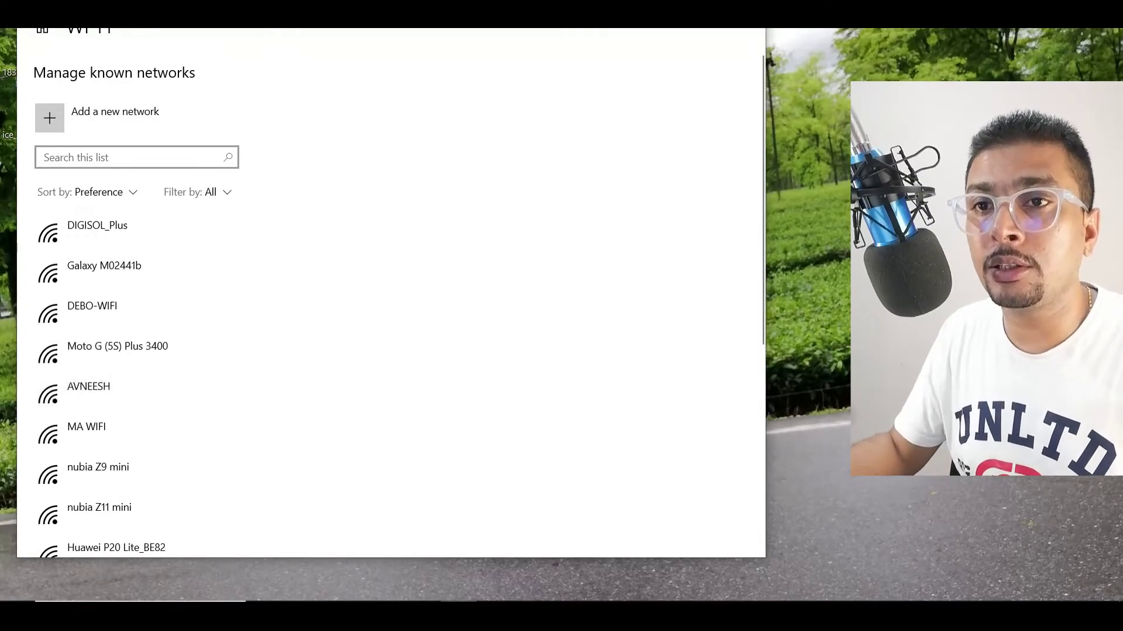
In Network and Sharing Center, begin setting up a manual wireless network connection.
key("alt+Left")
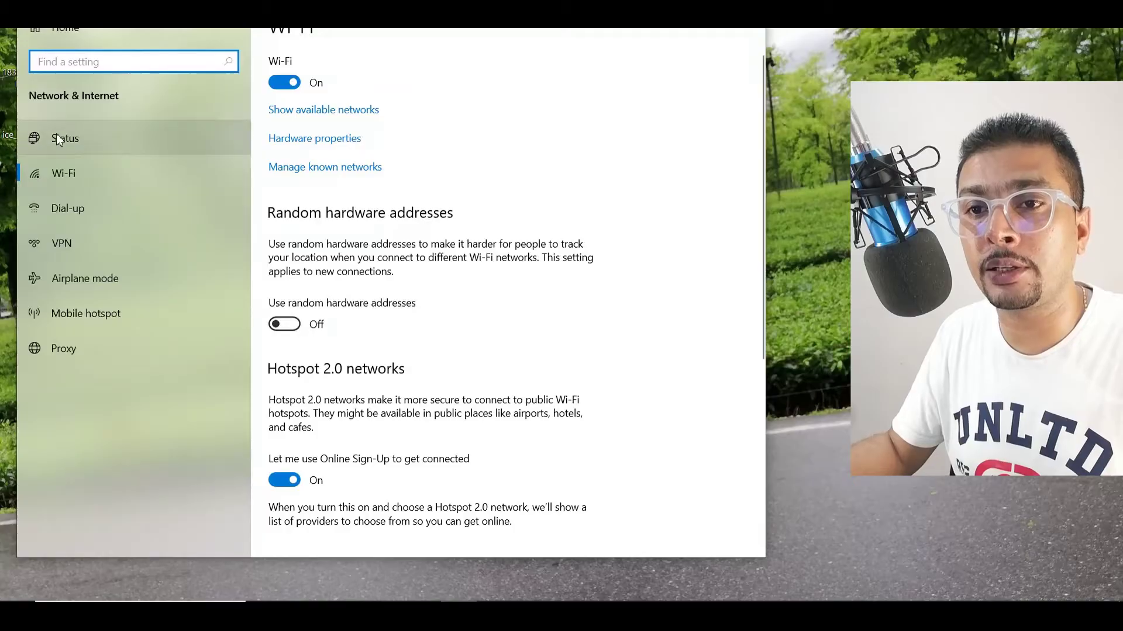
left_click(72, 142)
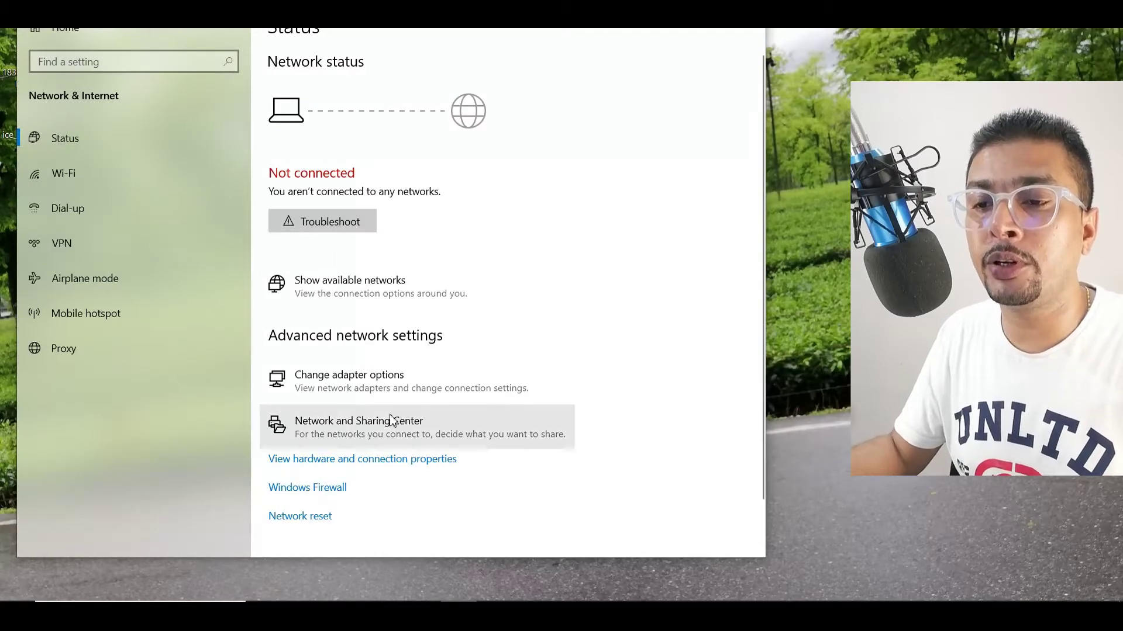
left_click(369, 436)
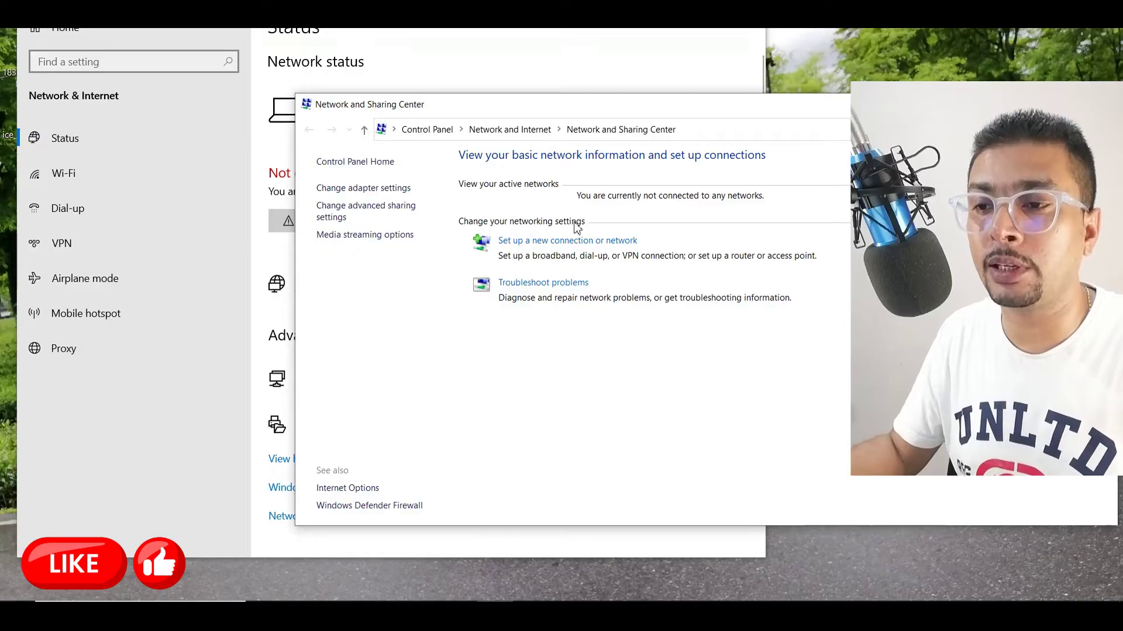
left_click(537, 245)
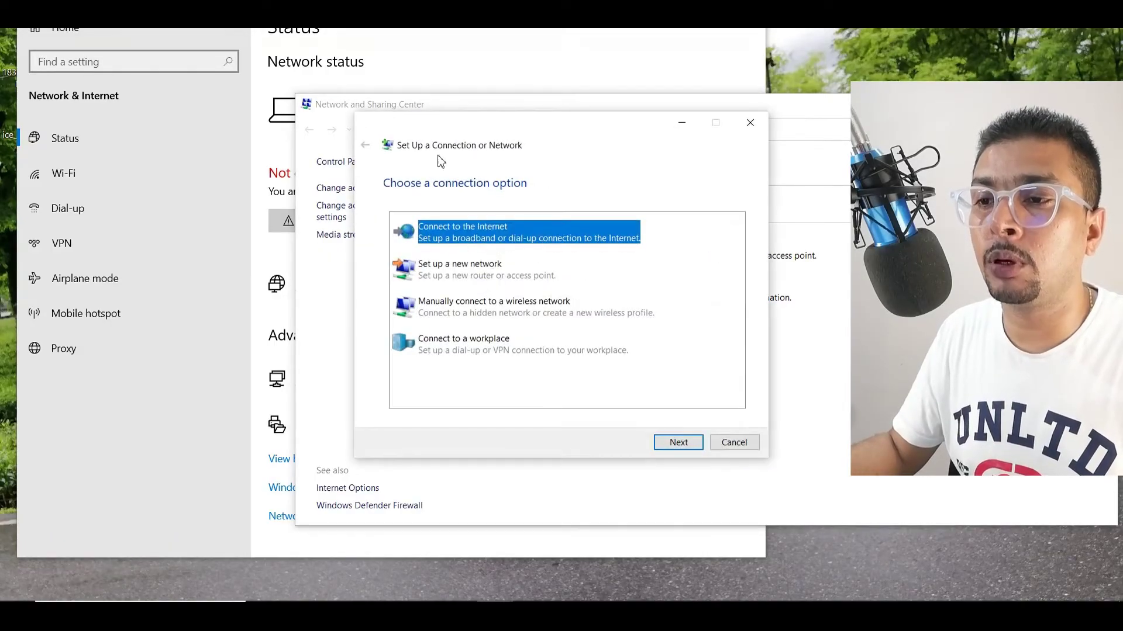
left_click(475, 314)
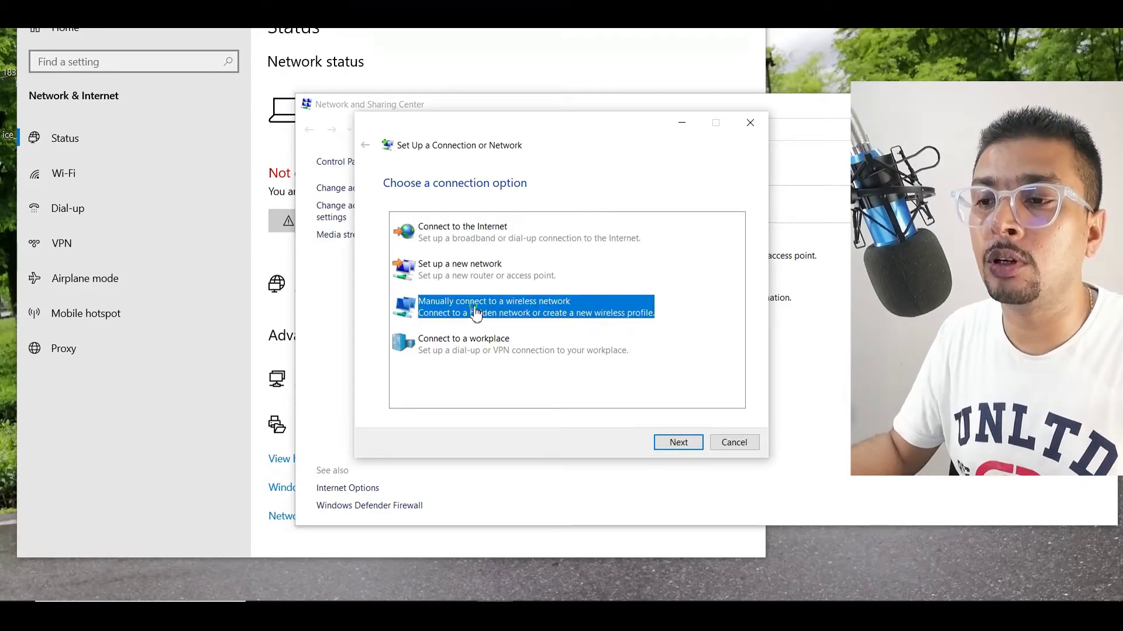
left_click(677, 447)
Add network DIGISOL with WPA2-Personal security and its pasted key, then open its properties.
left_click(519, 221)
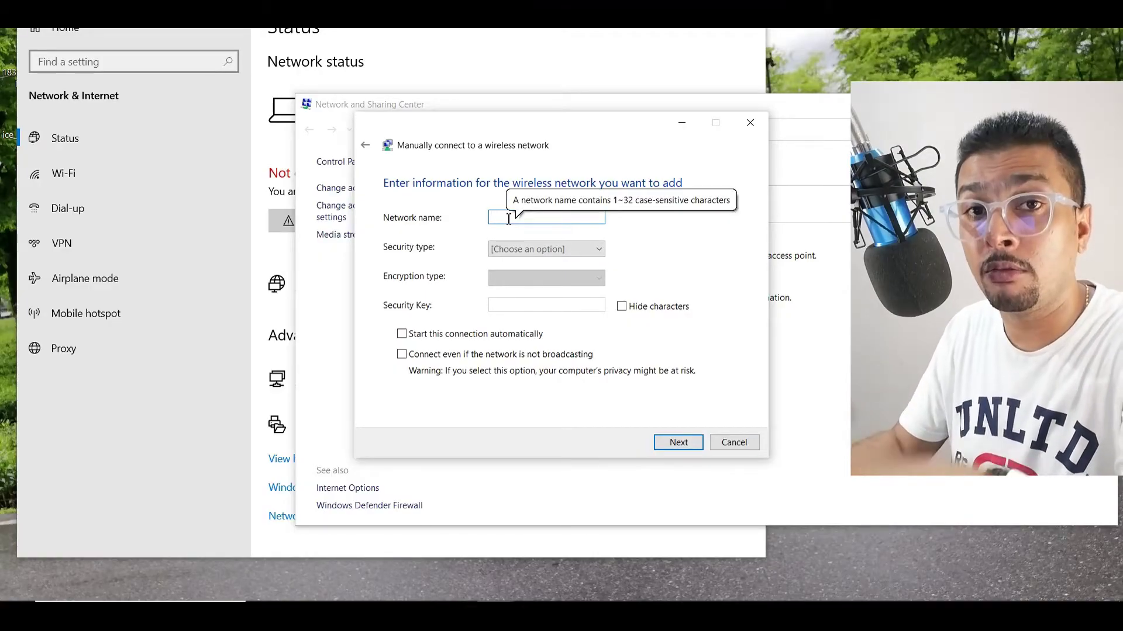
type("DIGISOL")
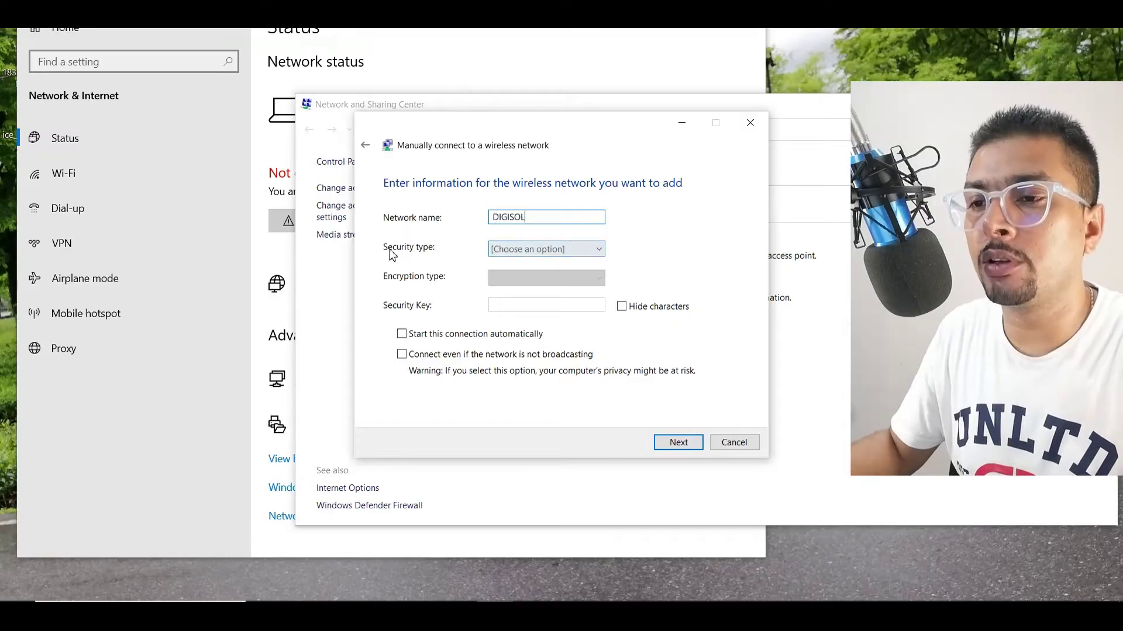
left_click(508, 250)
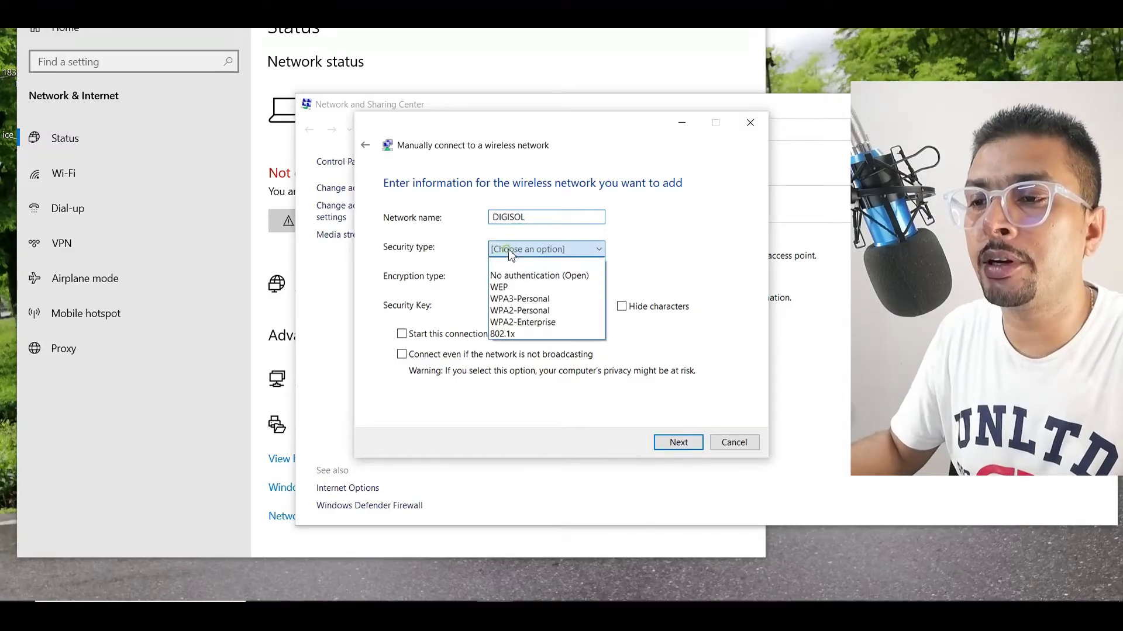
left_click(520, 310)
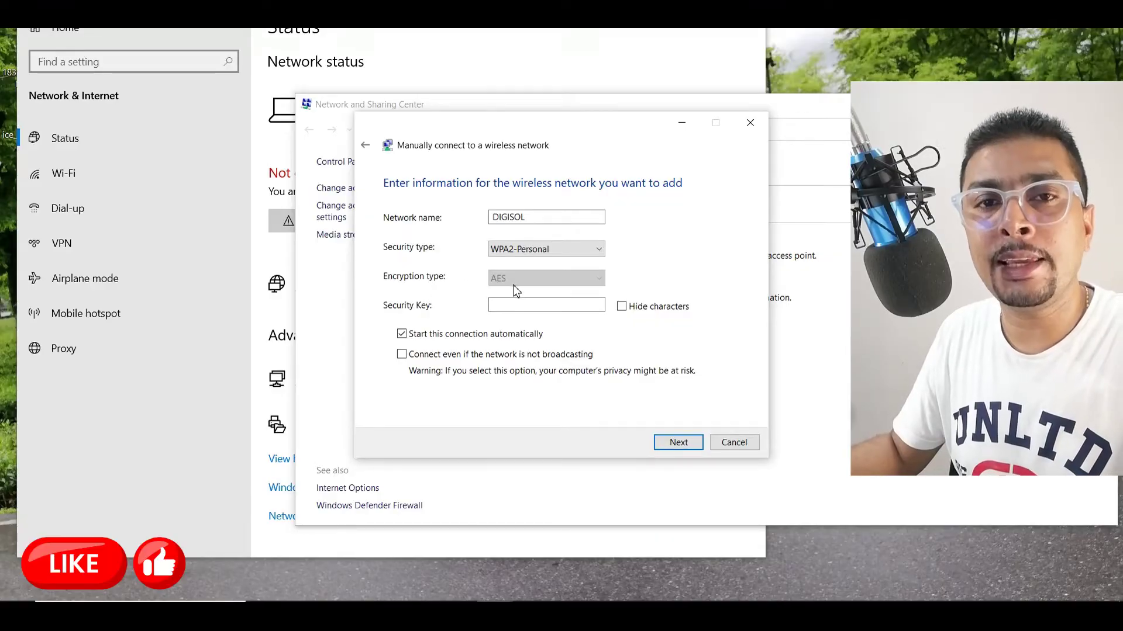
left_click(513, 305)
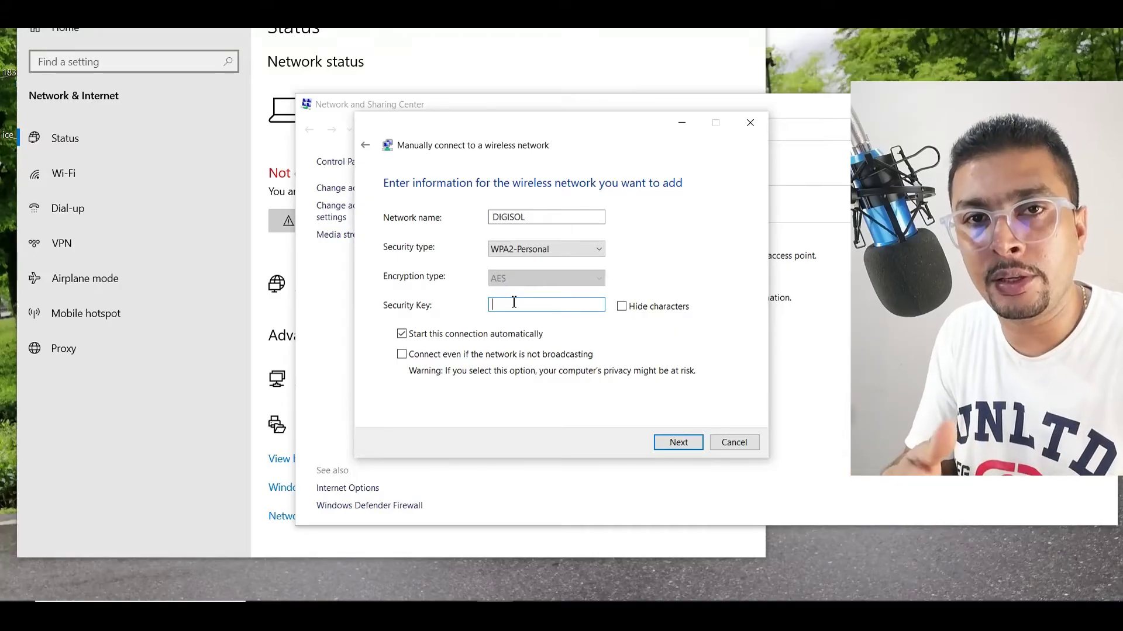
key("ctrl+v")
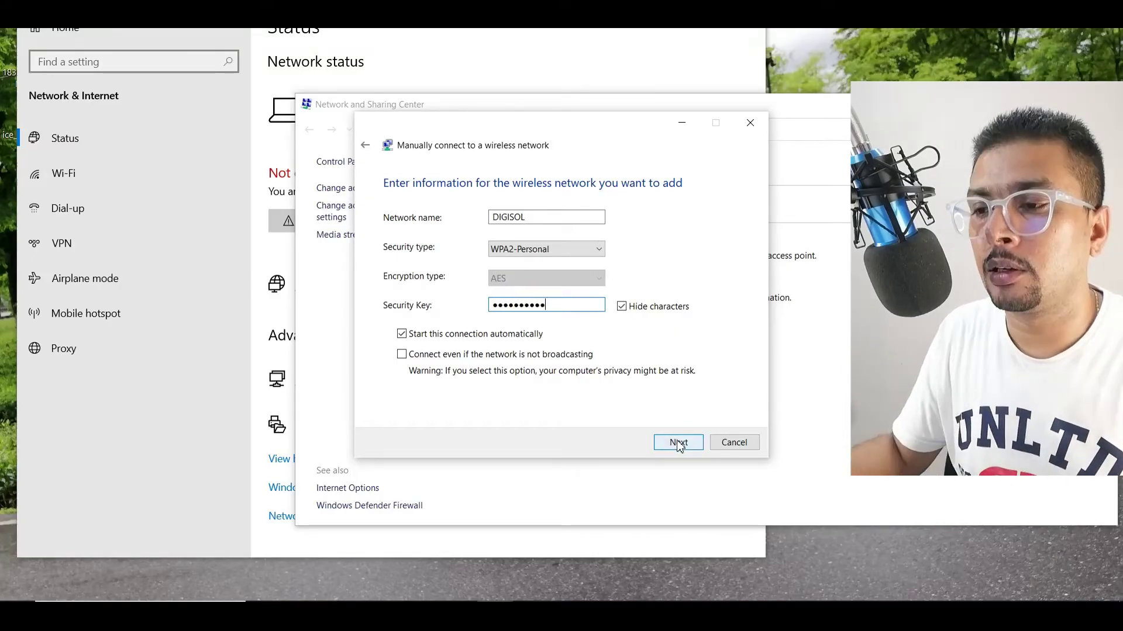
left_click(677, 443)
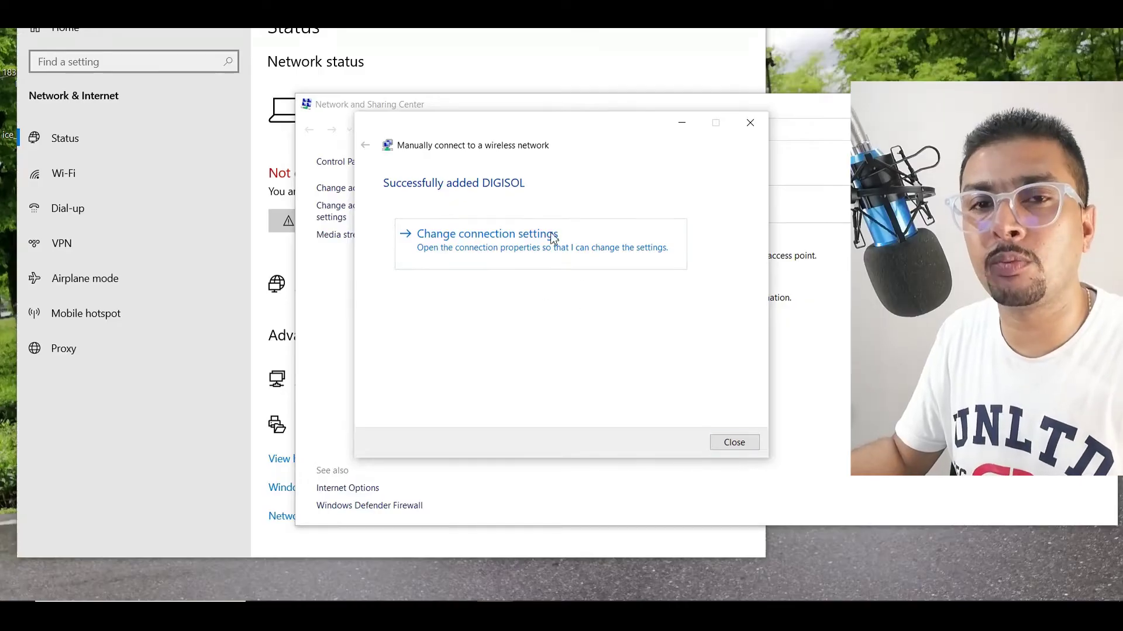
left_click(498, 242)
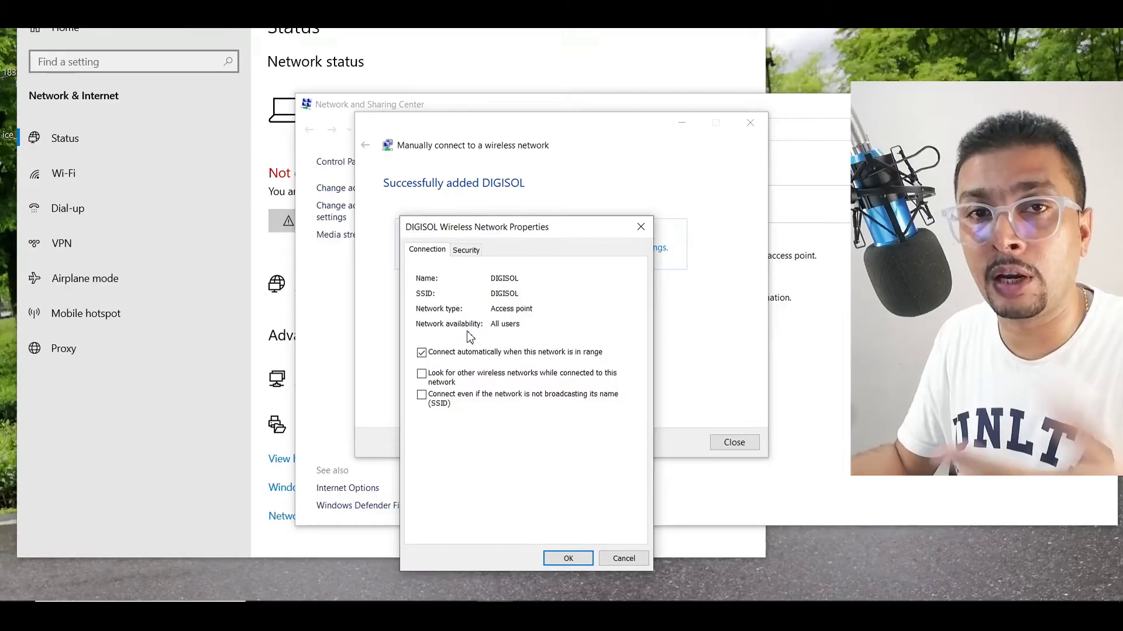
Let DIGISOL connect even without a broadcast SSID, save, and close the wizard.
left_click(422, 397)
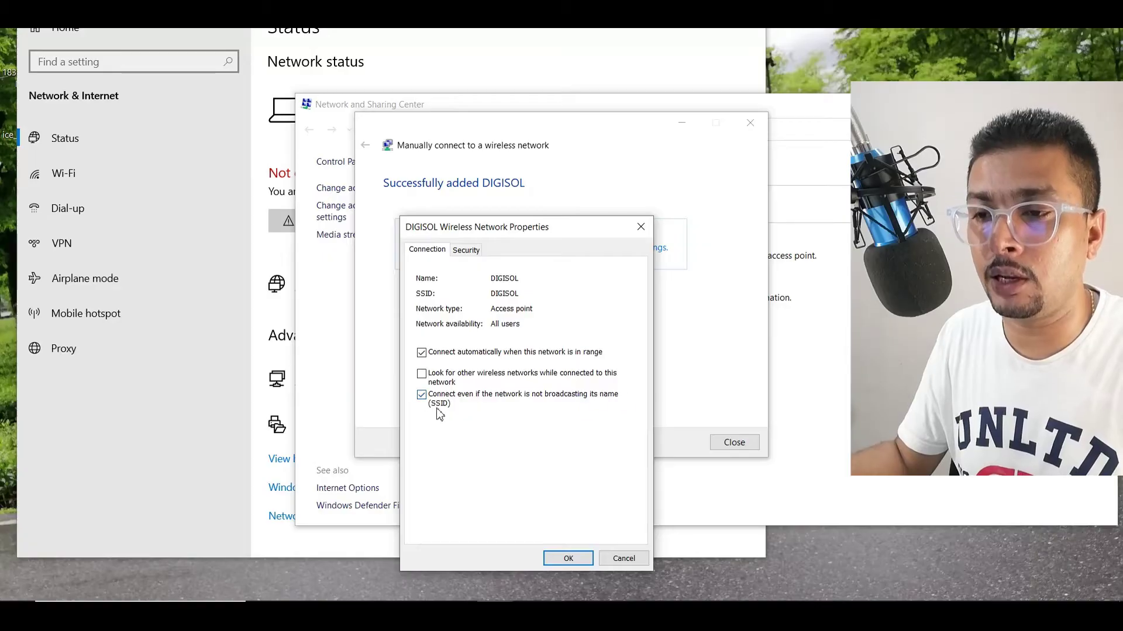
left_click(567, 558)
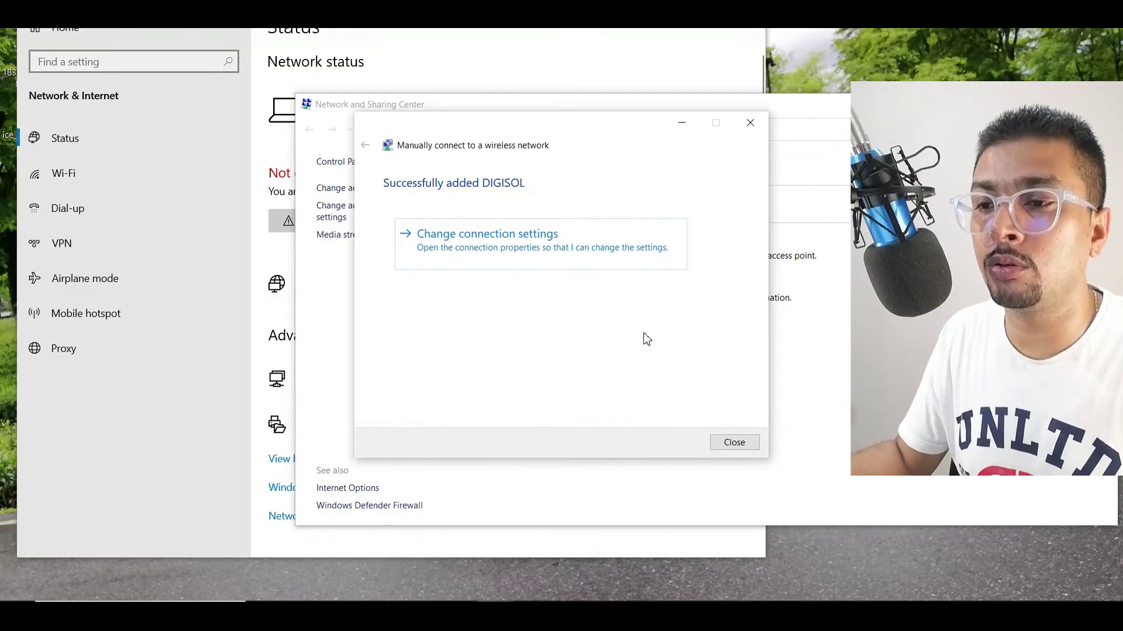
left_click(728, 444)
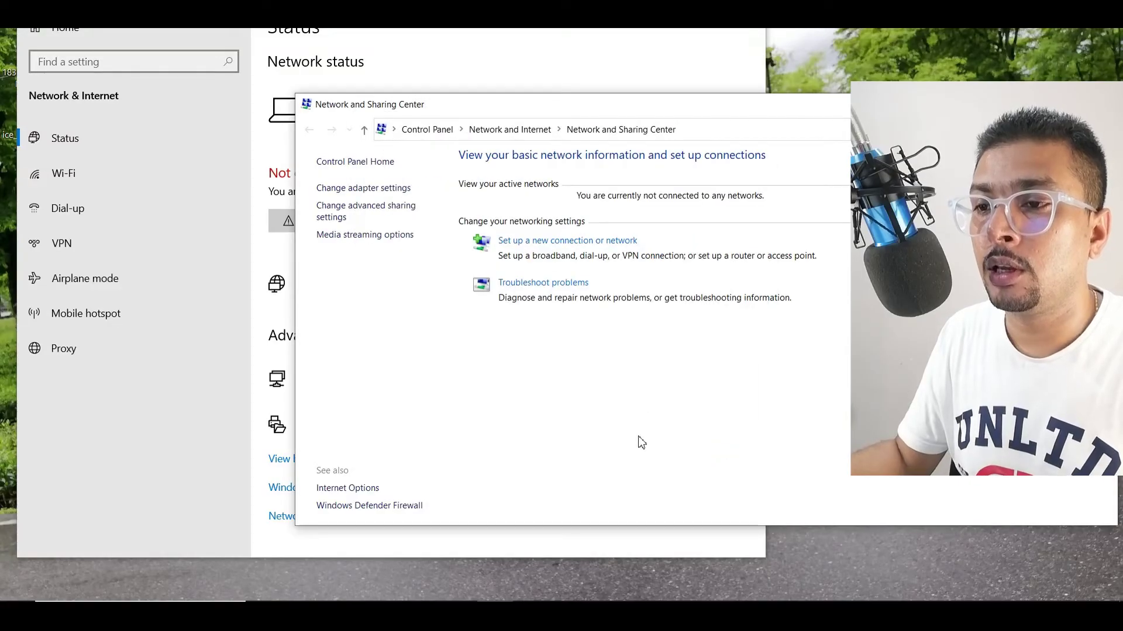
mouse_move(981, 588)
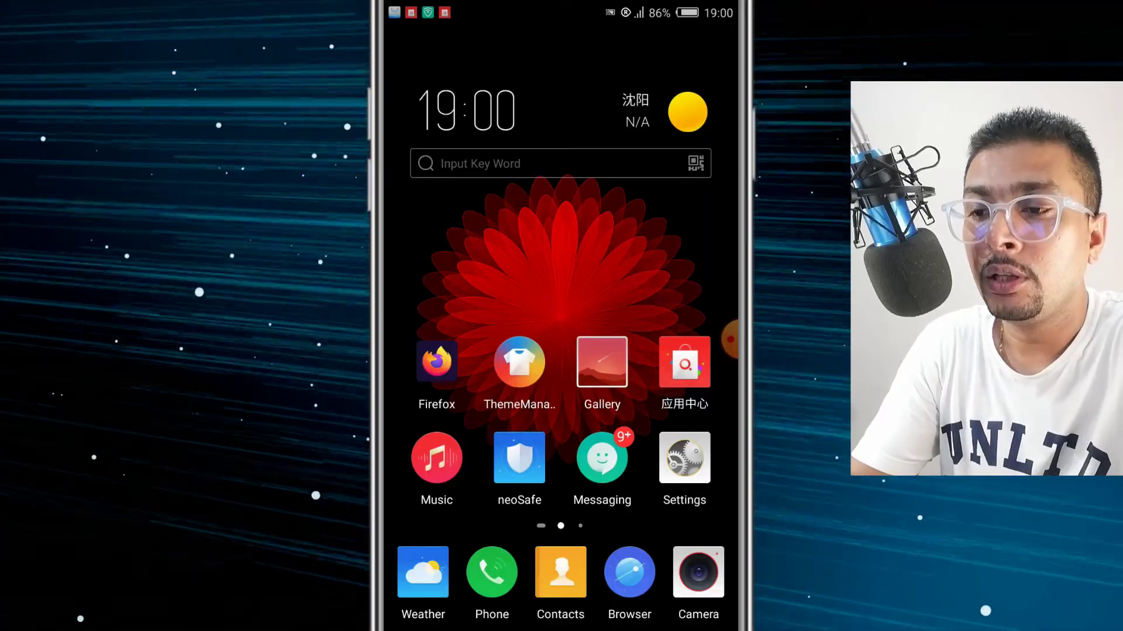
On the Android phone, open Settings > Wi-Fi and switch Wi-Fi on.
left_click_drag(561, 6, 561, 410)
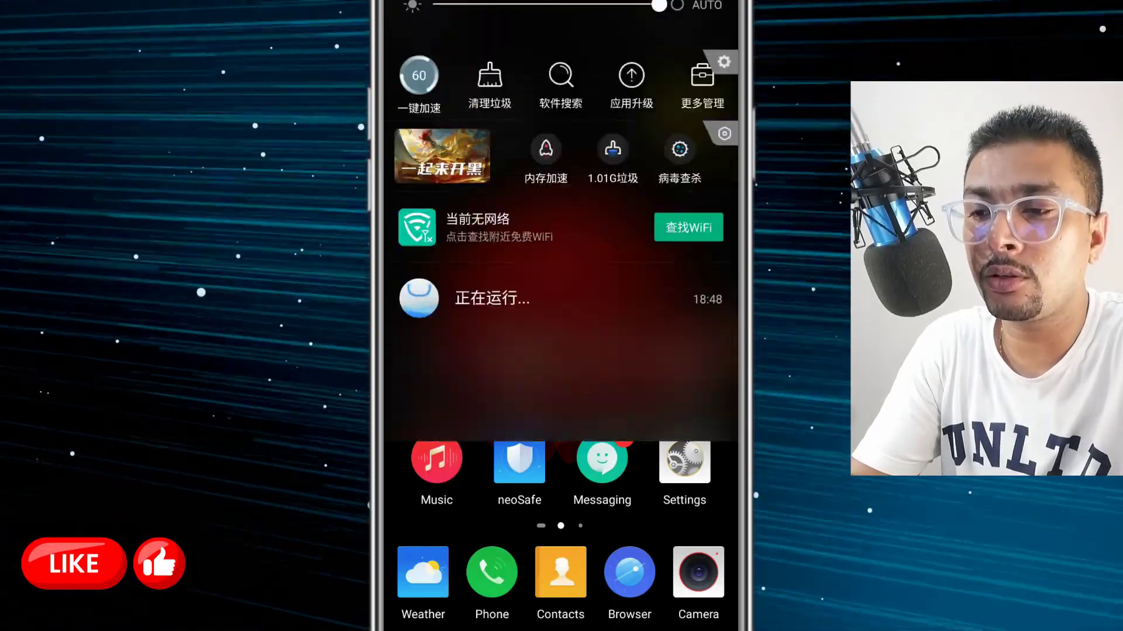
left_click(710, 29)
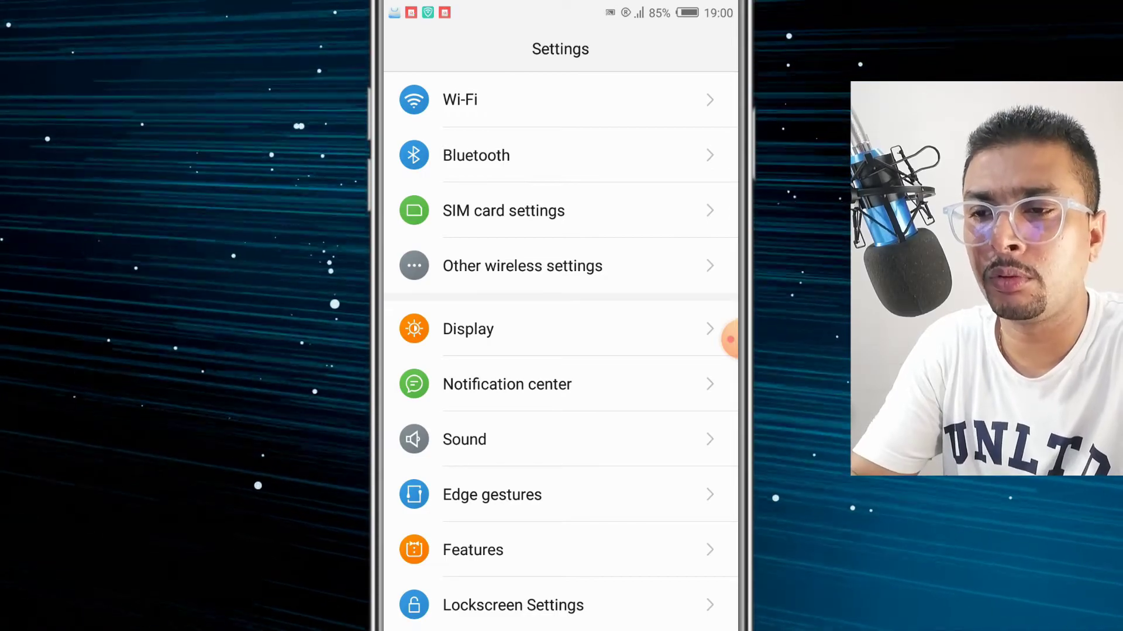
left_click(460, 99)
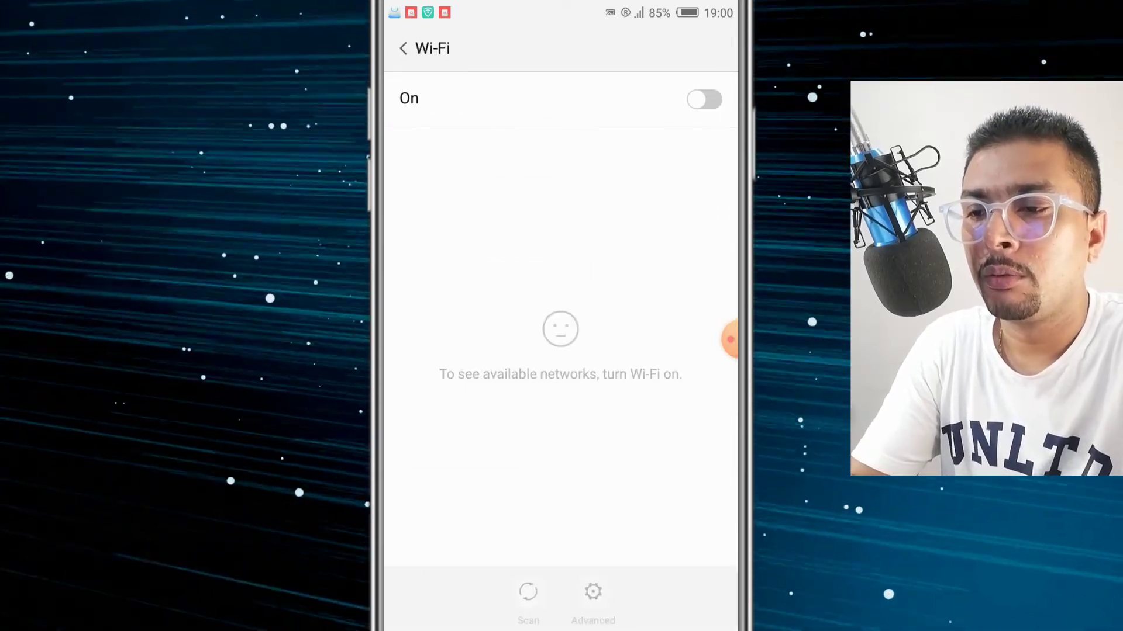
left_click(704, 99)
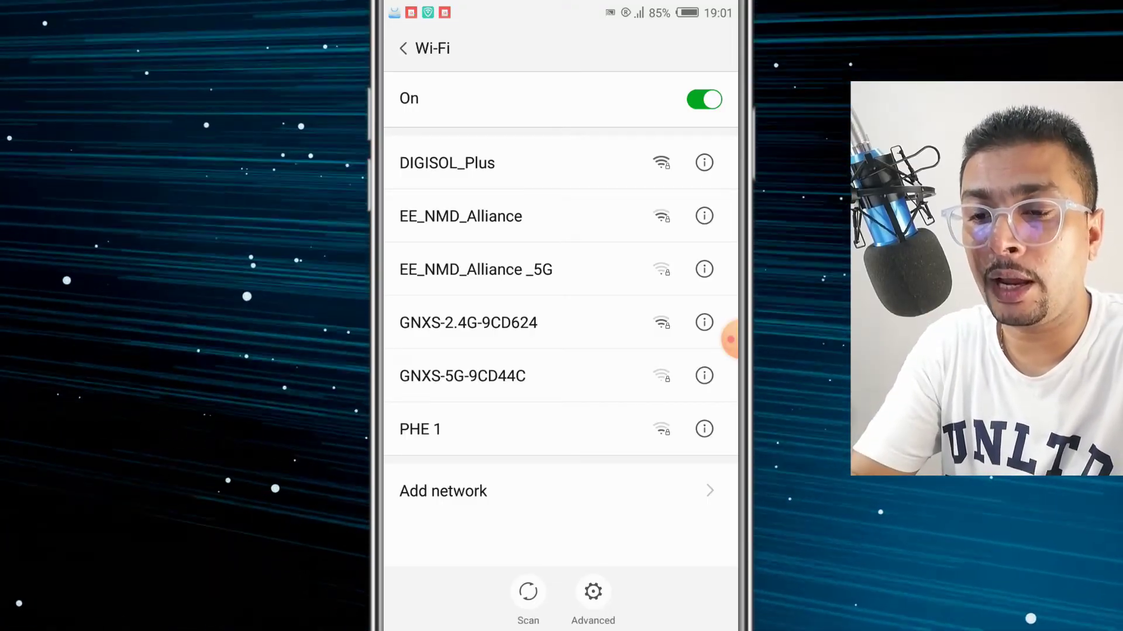
On Android, add network DIGISOL with WPA/WPA2 PSK security and its password.
left_click(443, 491)
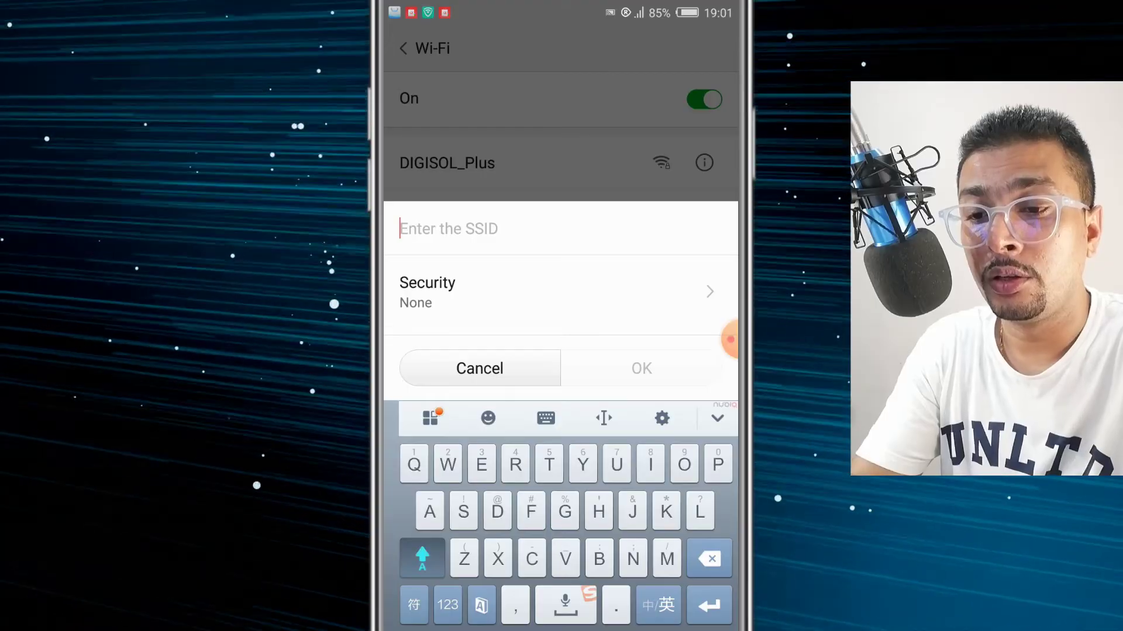
type("DIGISOL")
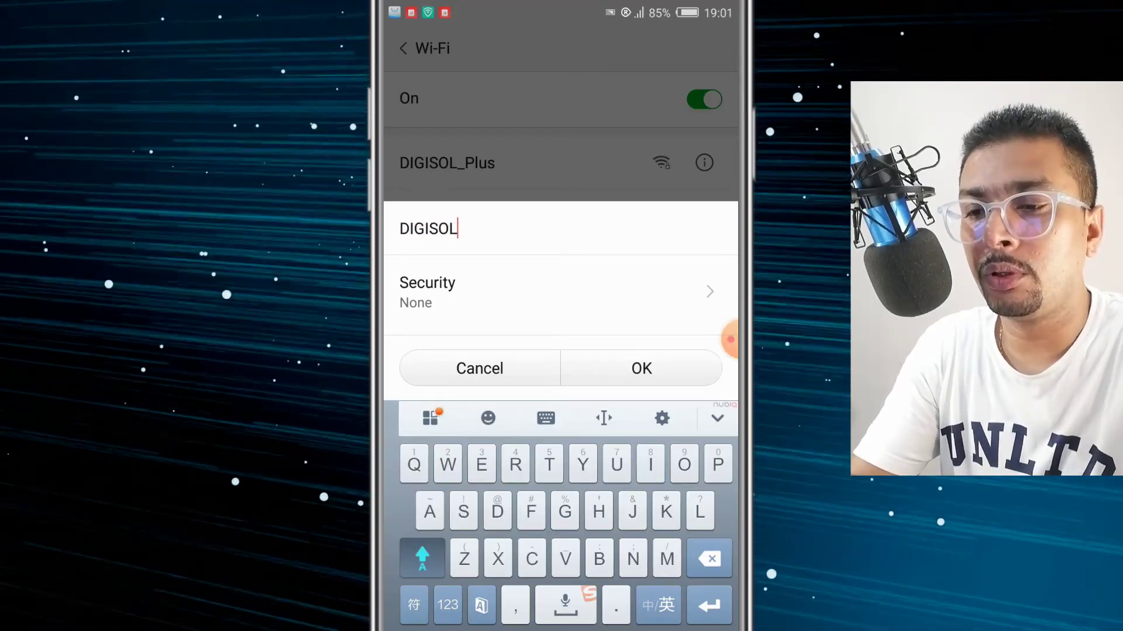
left_click(555, 292)
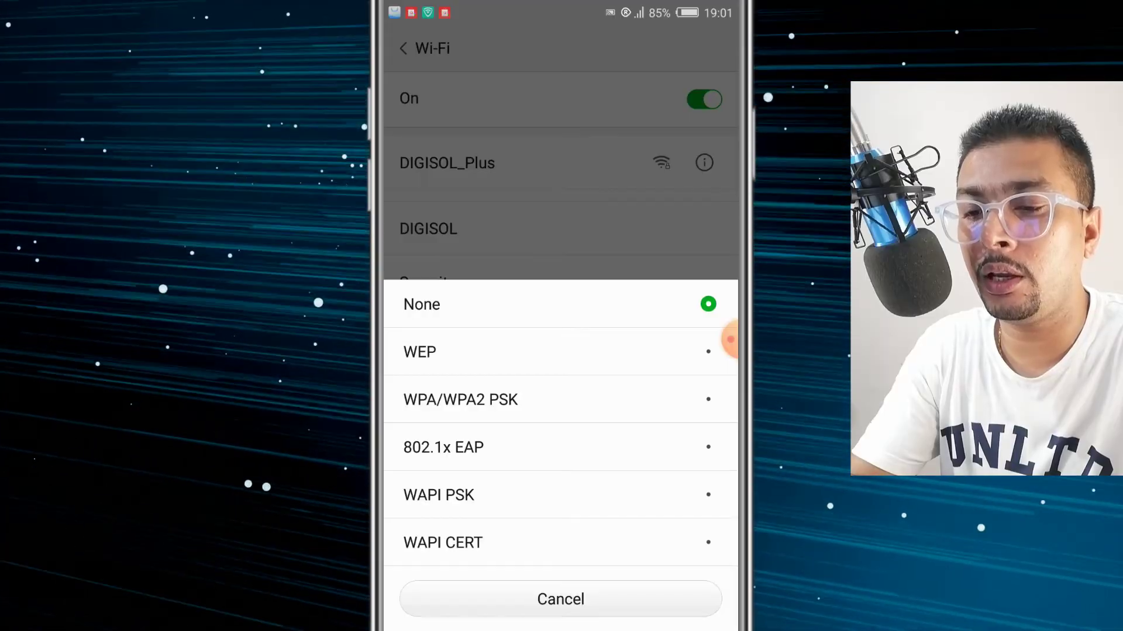
left_click(460, 399)
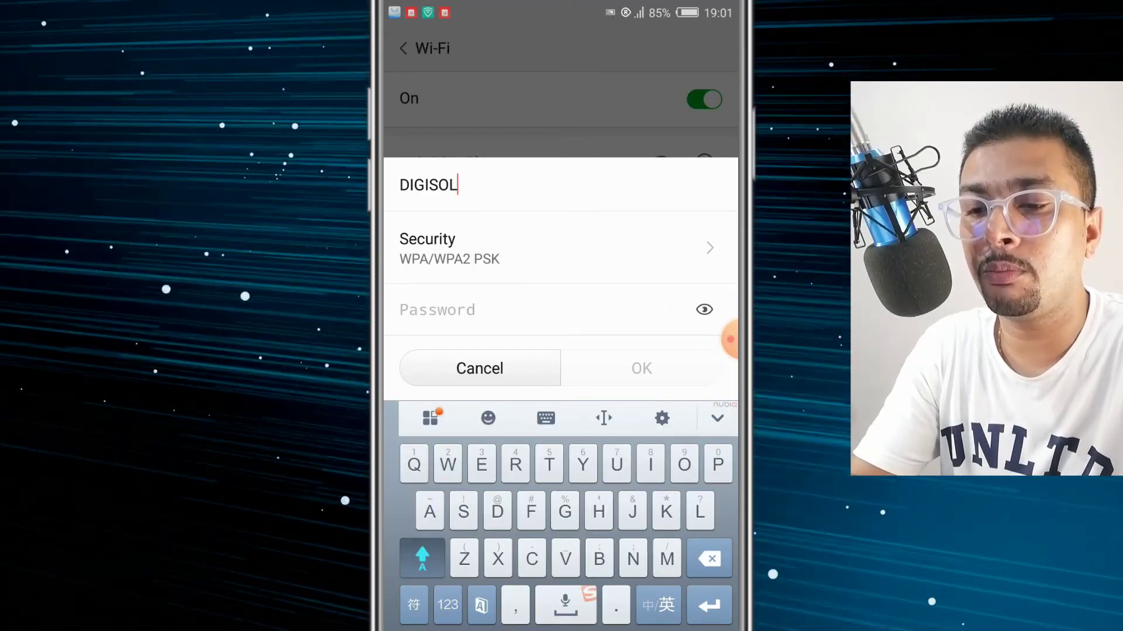
left_click(447, 605)
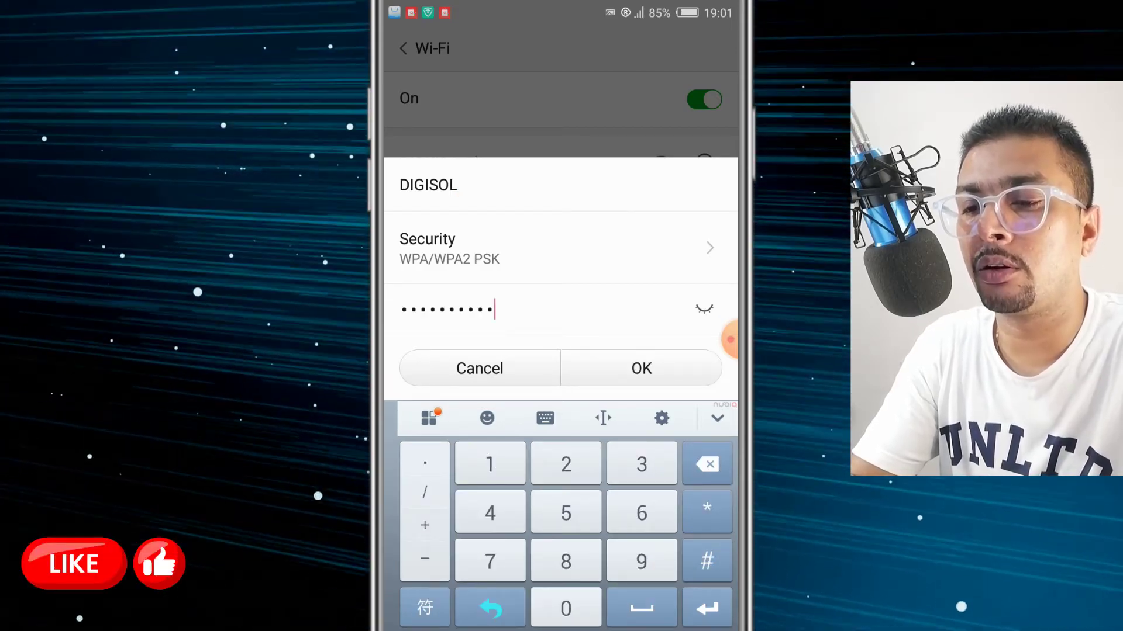
key("Return")
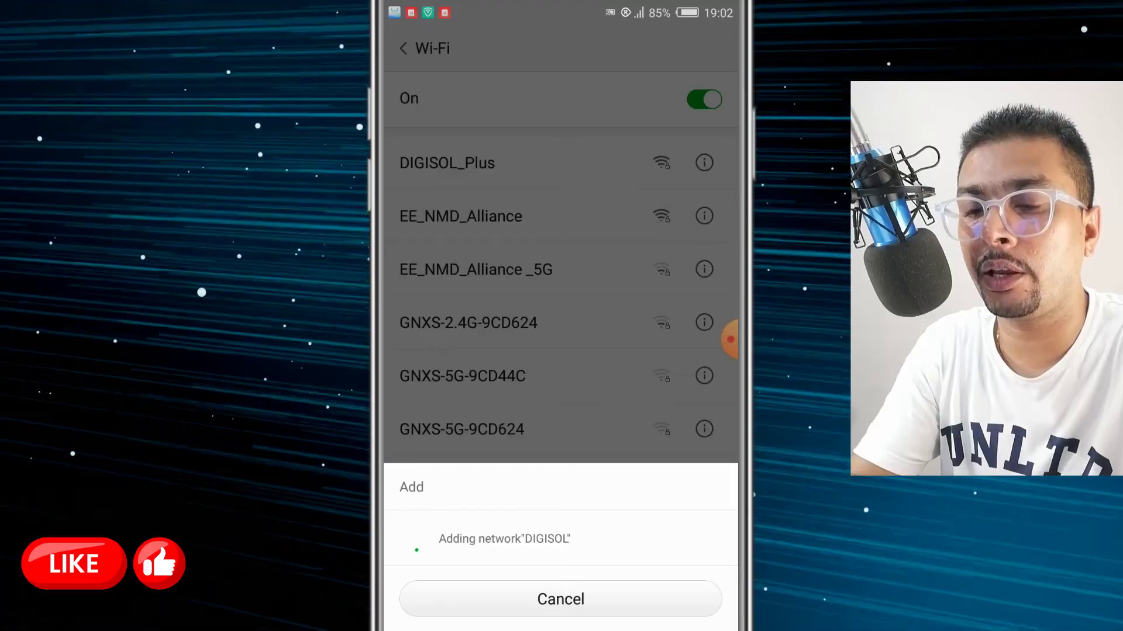